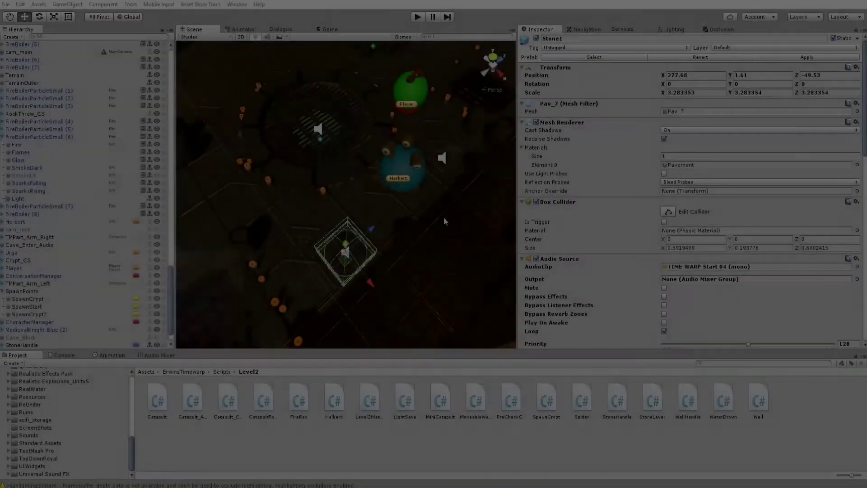
Select the Herbert character beside the round floor grate to examine its components
{"action": "scroll", "coordinate": [377, 170], "scroll_direction": "up", "scroll_amount": 5}
{"action": "scroll", "coordinate": [376, 170], "scroll_direction": "down", "scroll_amount": 4}
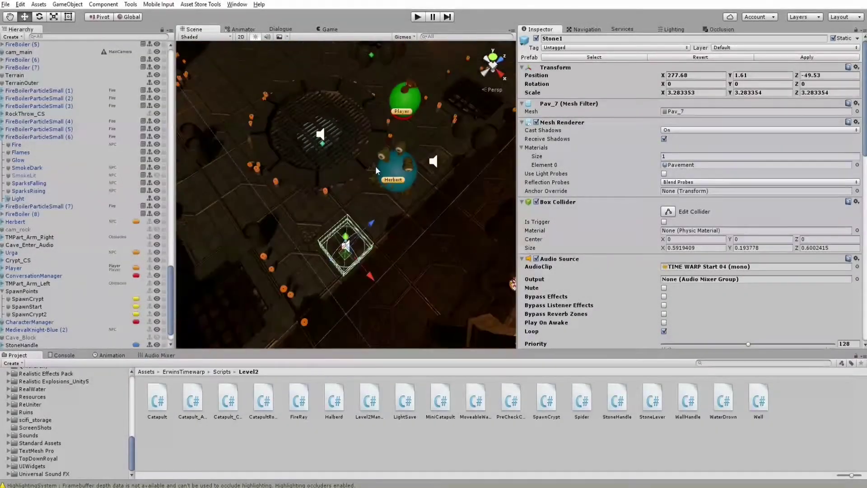
{"action": "mouse_move", "coordinate": [373, 167]}
{"action": "left_mouse_down", "text": "alt"}
{"action": "mouse_move", "coordinate": [407, 161]}
{"action": "mouse_move", "coordinate": [369, 157]}
{"action": "left_mouse_up", "text": "alt"}
{"action": "right_click_drag", "start_coordinate": [370, 157], "coordinate": [372, 180]}
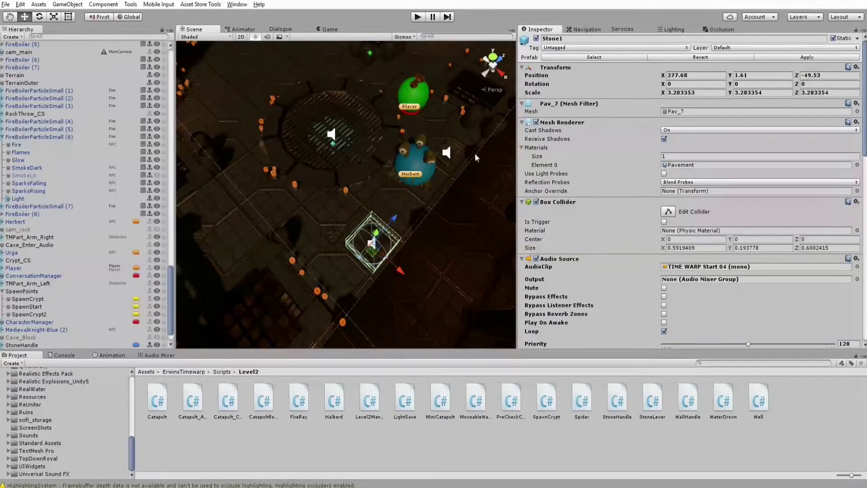
{"action": "left_click", "coordinate": [427, 160]}
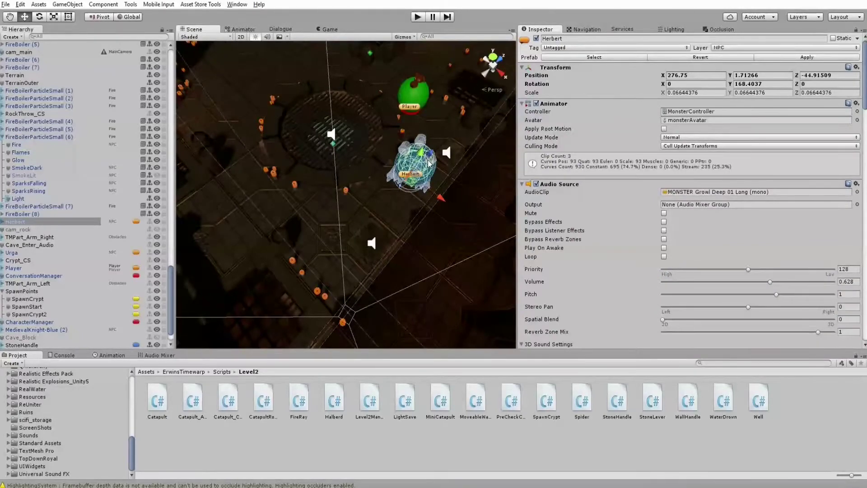
{"action": "scroll", "coordinate": [427, 160], "scroll_direction": "up", "scroll_amount": 3}
{"action": "scroll", "coordinate": [427, 160], "scroll_direction": "down", "scroll_amount": 2}
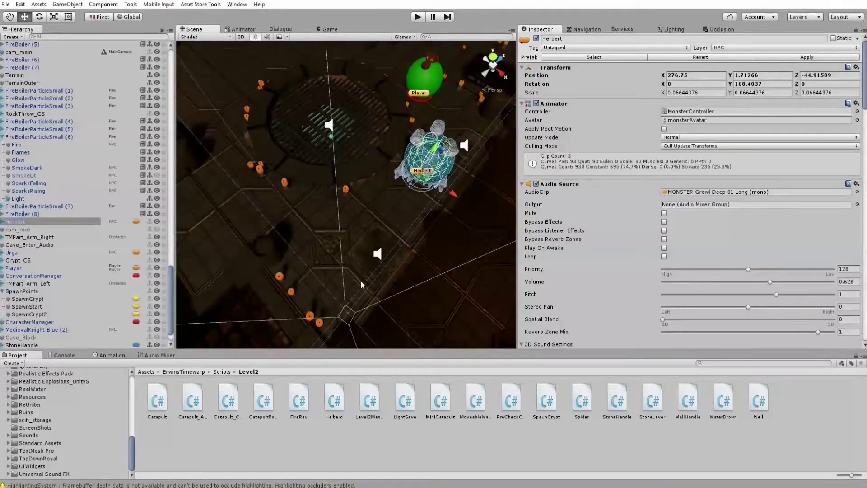
Select the Stone1 slab, locate its assigned audio clip in the project and preview that clip
{"action": "left_click", "coordinate": [368, 245]}
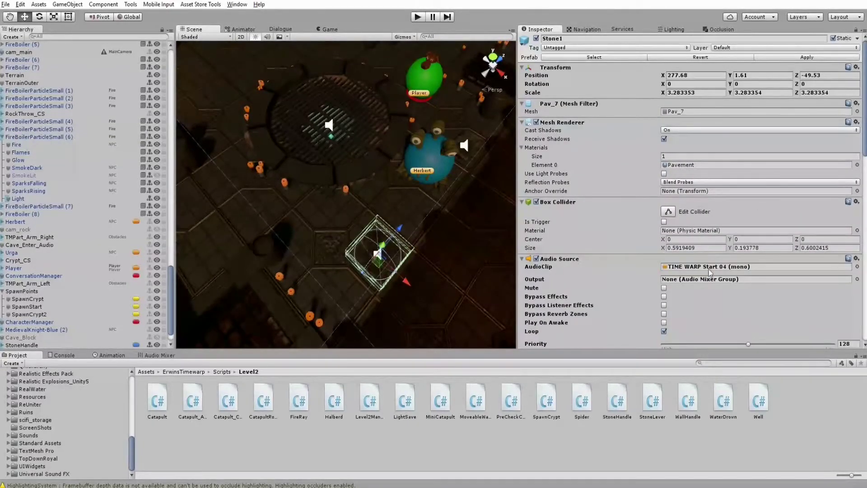
{"action": "left_click", "coordinate": [707, 268]}
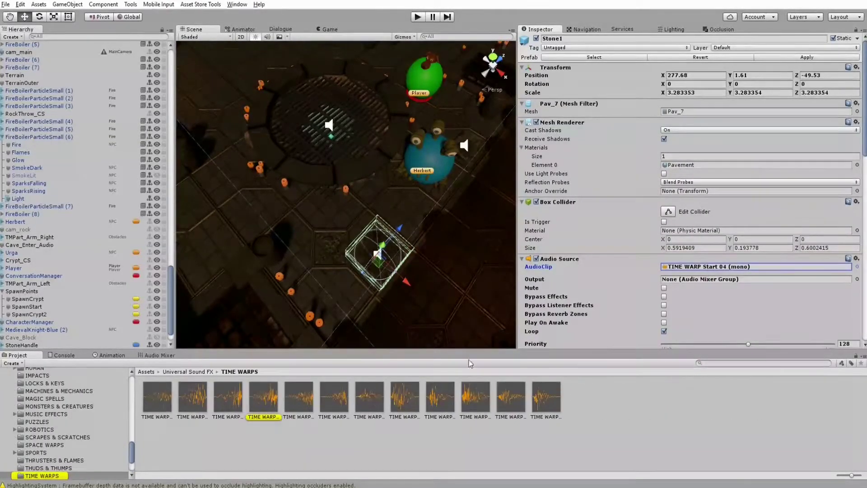
{"action": "left_click", "coordinate": [263, 396]}
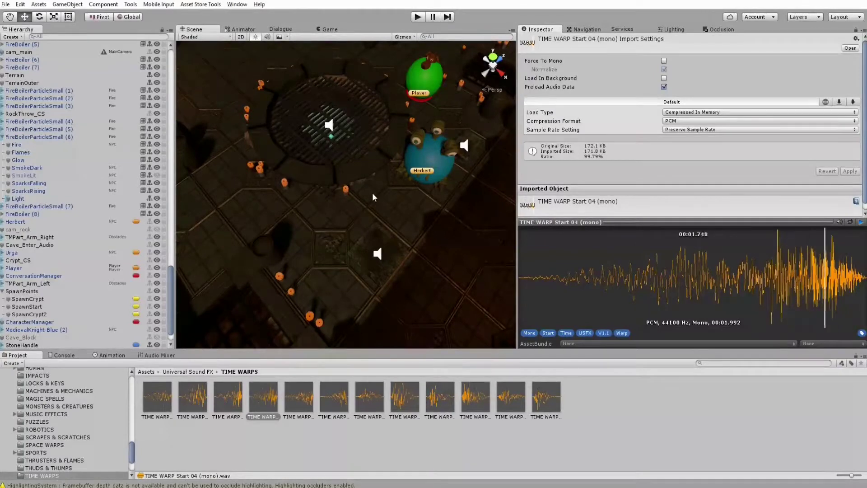
Reselect Stone1 and review its components from the Audio Source down to the Stone Lever script
{"action": "left_click", "coordinate": [378, 255]}
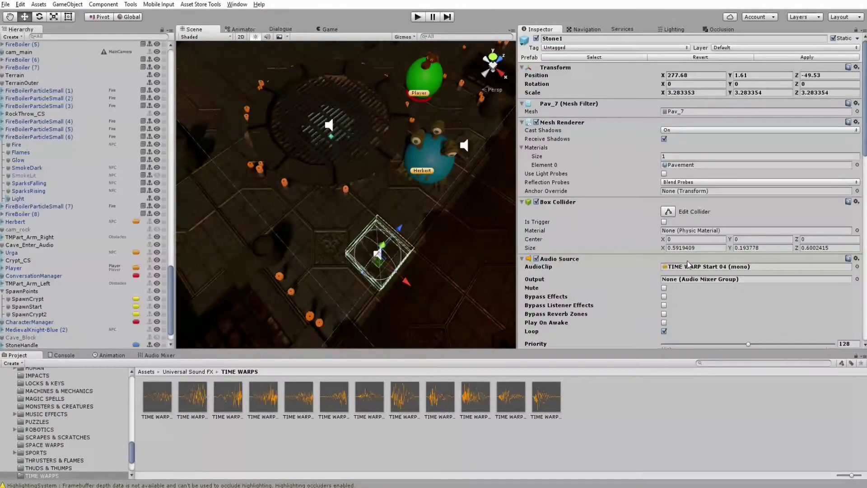
{"action": "scroll", "coordinate": [711, 225], "scroll_direction": "down", "scroll_amount": 5}
{"action": "scroll", "coordinate": [712, 225], "scroll_direction": "down", "scroll_amount": 10}
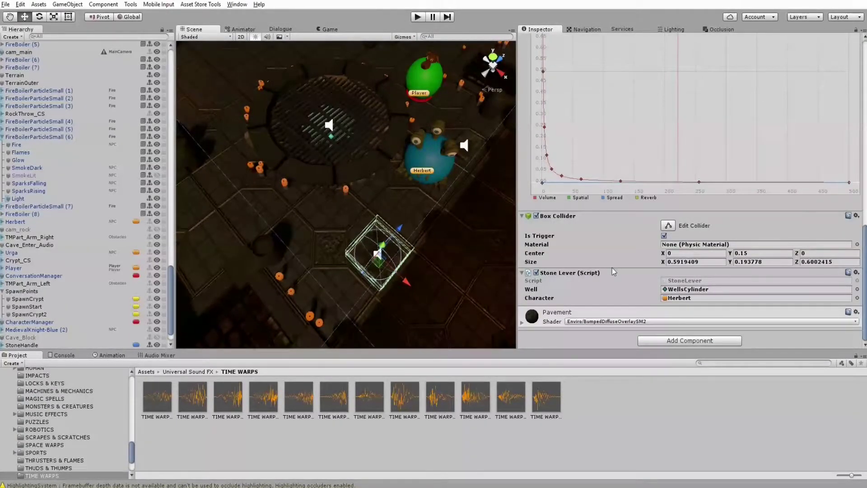
{"action": "scroll", "coordinate": [614, 271], "scroll_direction": "up", "scroll_amount": 10}
{"action": "scroll", "coordinate": [611, 267], "scroll_direction": "up", "scroll_amount": 10}
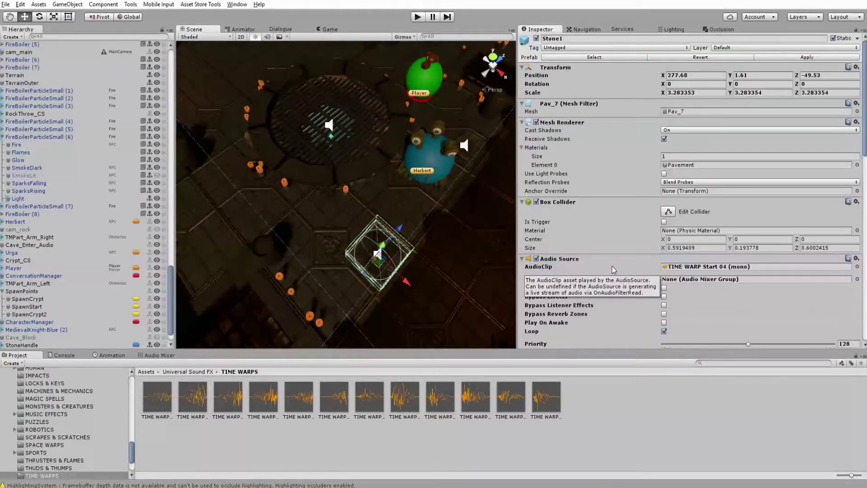
Activate Stone1's FX child object to preview its particle effect, and deactivate it again
{"action": "scroll", "coordinate": [457, 226], "scroll_direction": "up", "scroll_amount": 5}
{"action": "scroll", "coordinate": [457, 226], "scroll_direction": "down", "scroll_amount": 4}
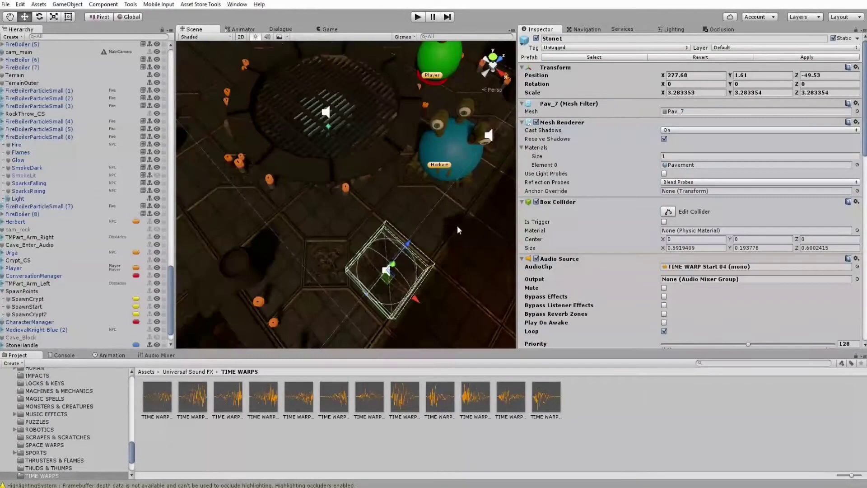
{"action": "middle_click_drag", "start_coordinate": [440, 214], "coordinate": [432, 200]}
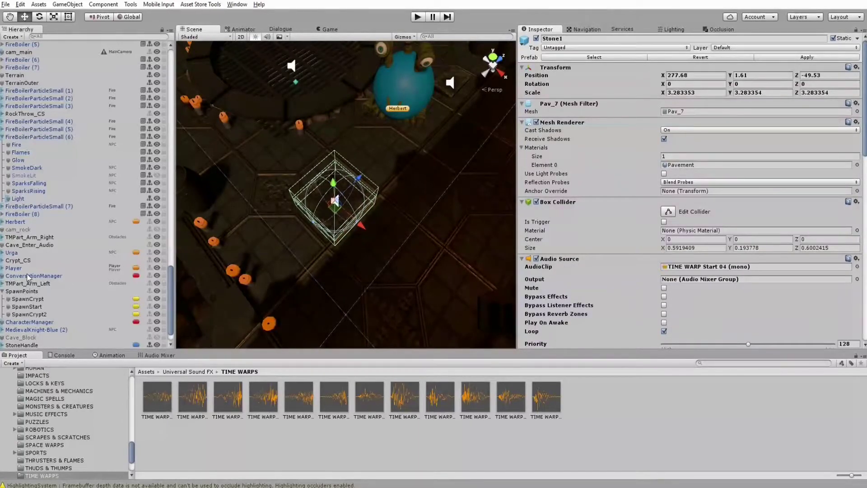
{"action": "scroll", "coordinate": [26, 272], "scroll_direction": "down", "scroll_amount": 3}
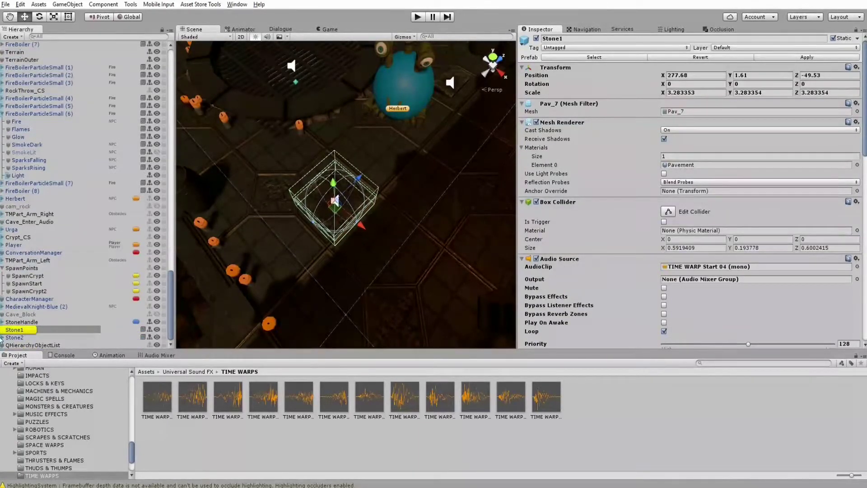
{"action": "left_click", "coordinate": [2, 330]}
{"action": "left_click", "coordinate": [18, 337]}
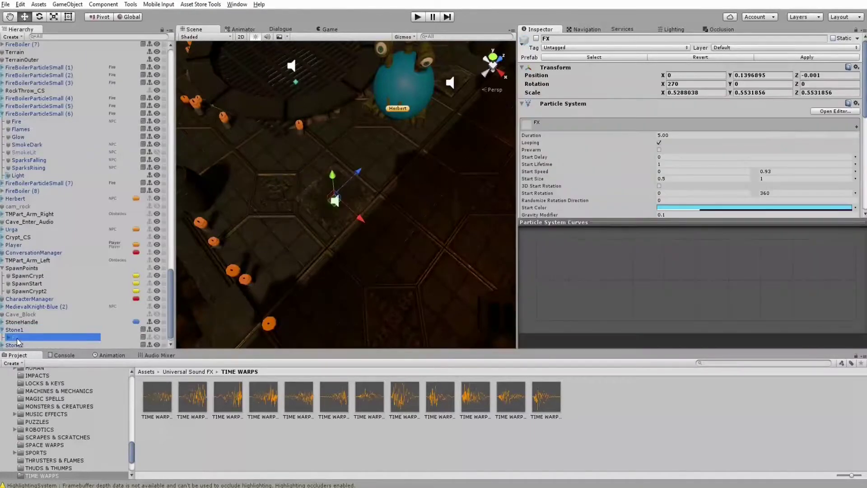
{"action": "left_click", "coordinate": [536, 39]}
{"action": "left_click", "coordinate": [449, 309]}
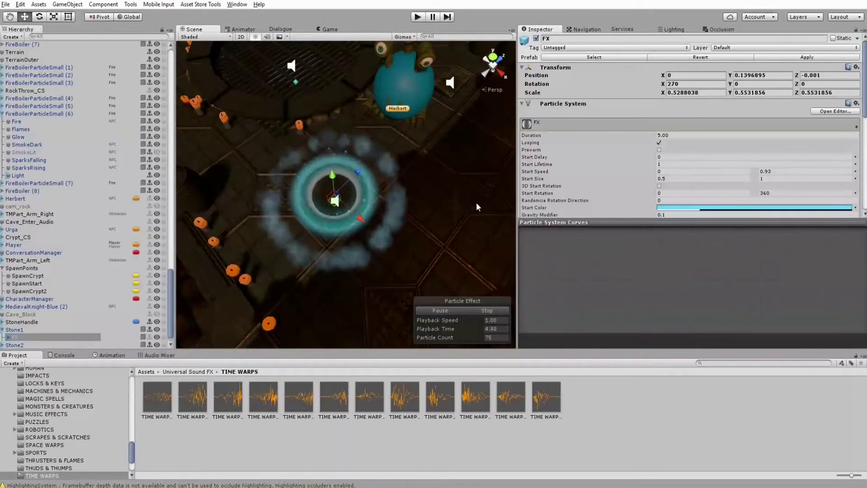
{"action": "left_click", "coordinate": [536, 38]}
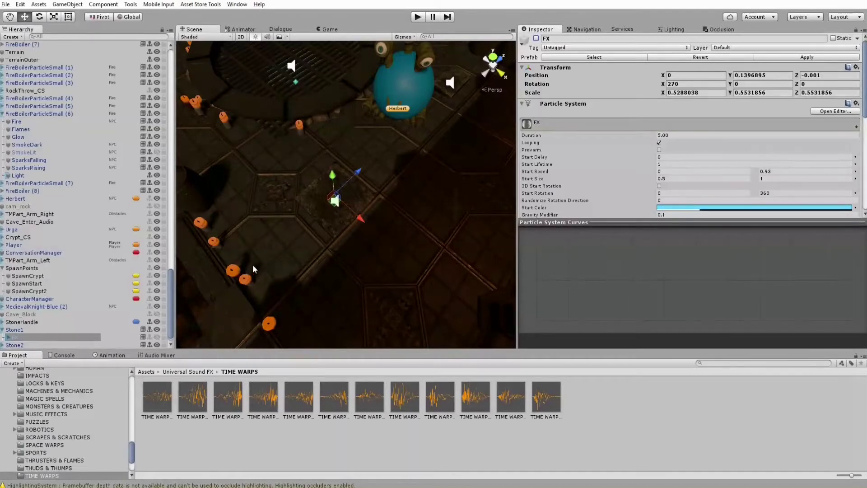
Playtest the scene by moving Herbert onto the stone slab and off it, and exit play mode
{"action": "left_click", "coordinate": [417, 17]}
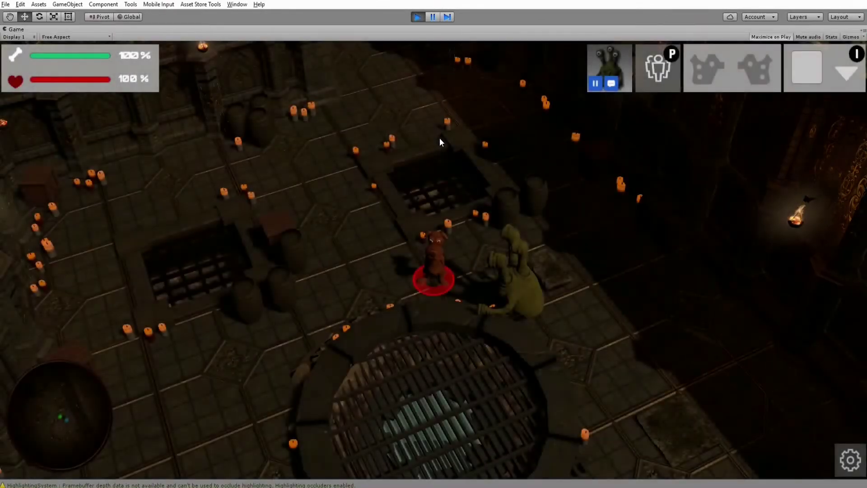
{"action": "left_click", "coordinate": [590, 113]}
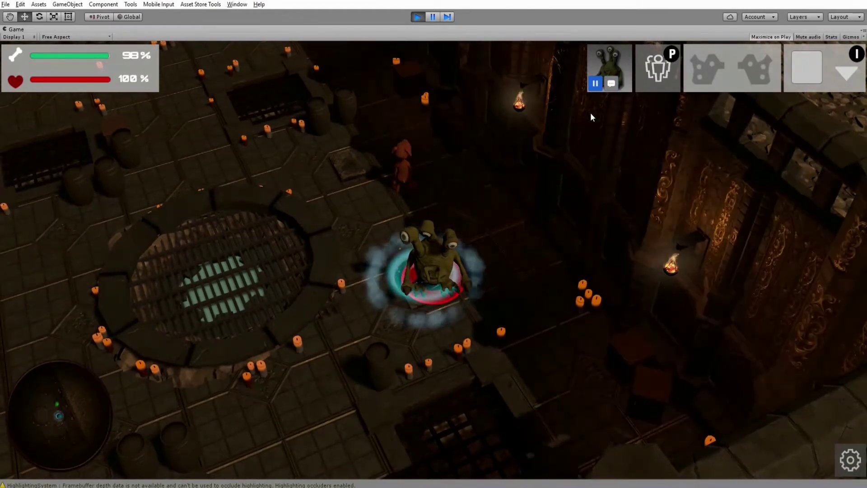
{"action": "key", "text": "w"}
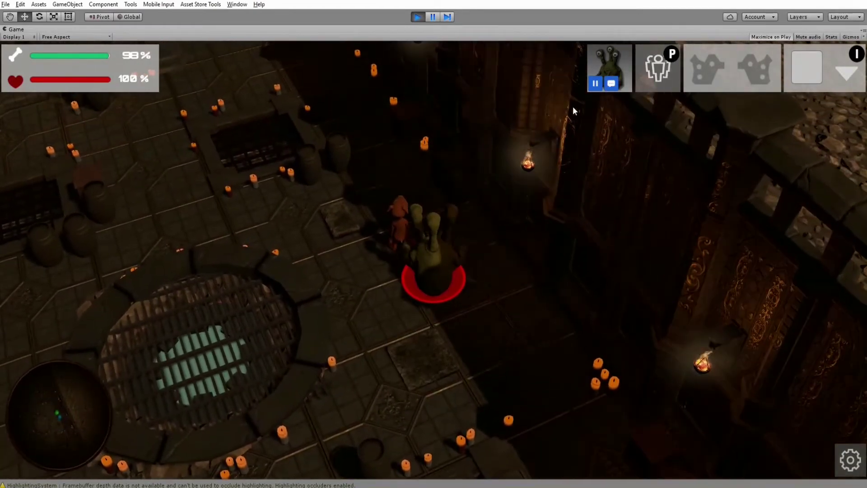
{"action": "left_click", "coordinate": [417, 17]}
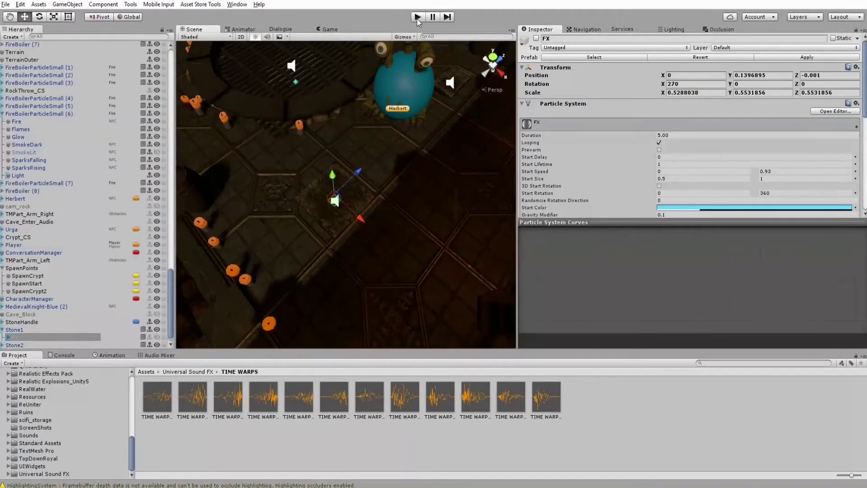
Select Stone1 and examine its second Box Collider, switching Is Trigger off and back on
{"action": "left_click", "coordinate": [337, 213]}
{"action": "scroll", "coordinate": [337, 212], "scroll_direction": "up", "scroll_amount": 4}
{"action": "left_click_drag", "start_coordinate": [337, 212], "coordinate": [340, 205], "text": "alt"}
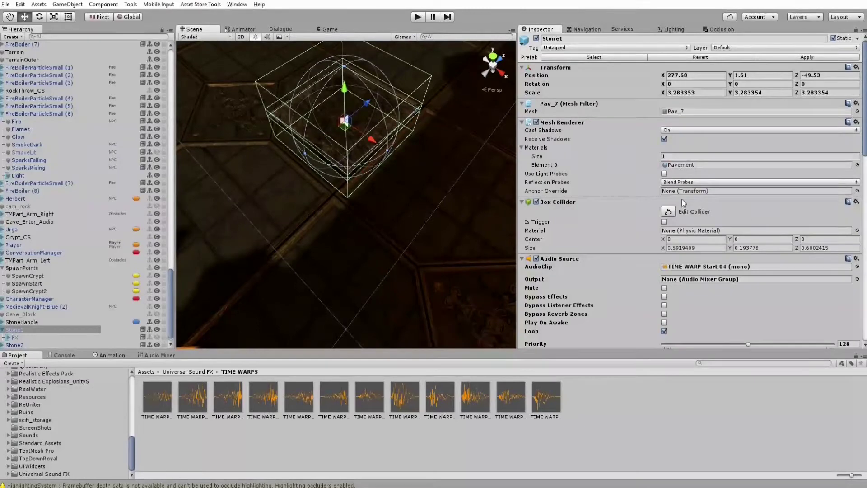
{"action": "scroll", "coordinate": [696, 197], "scroll_direction": "down", "scroll_amount": 5}
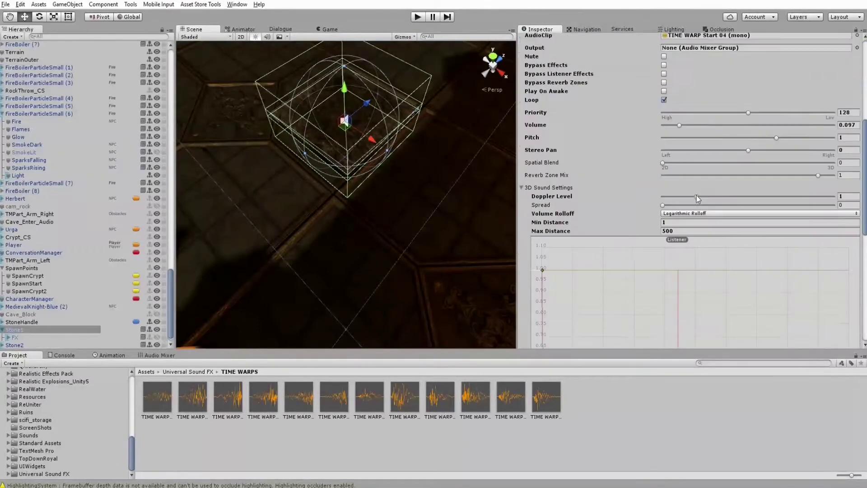
{"action": "scroll", "coordinate": [696, 196], "scroll_direction": "down", "scroll_amount": 4}
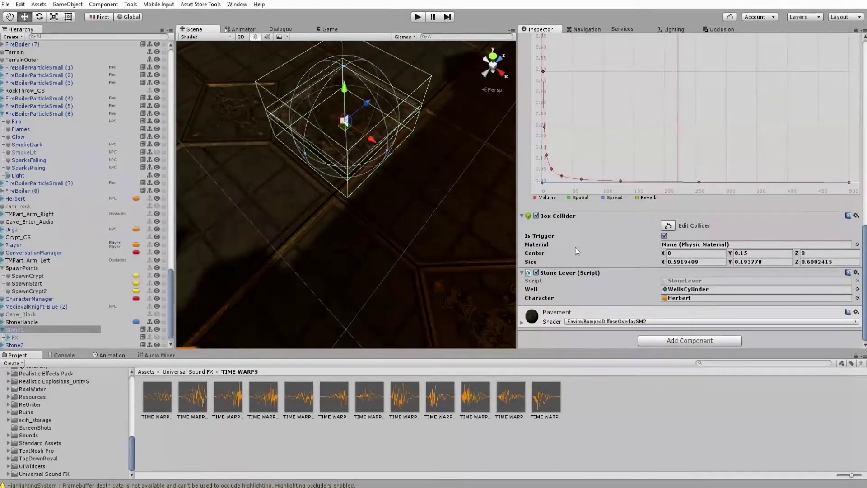
{"action": "left_click", "coordinate": [557, 217]}
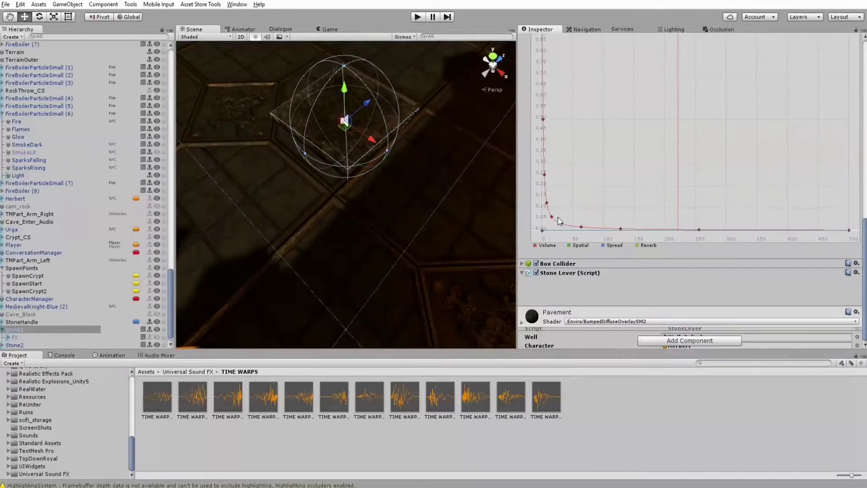
{"action": "left_click", "coordinate": [547, 265]}
{"action": "left_click", "coordinate": [664, 284]}
{"action": "left_click", "coordinate": [664, 283]}
{"action": "scroll", "coordinate": [749, 267], "scroll_direction": "down", "scroll_amount": 2}
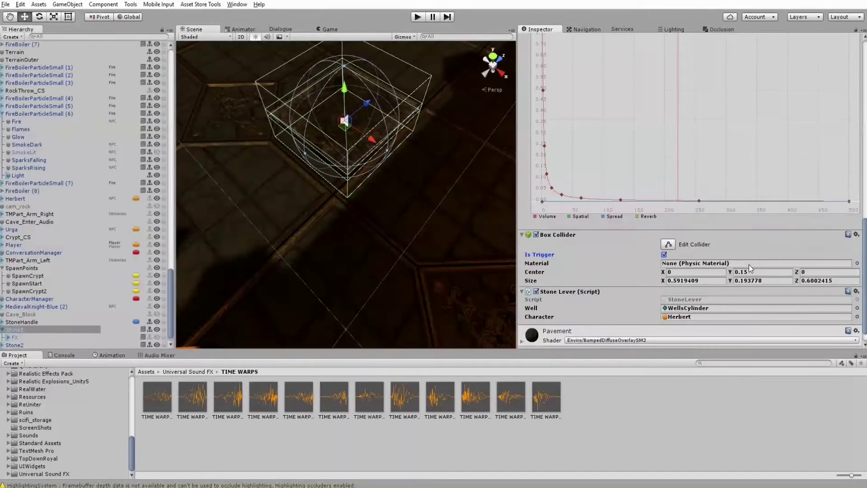
Check the Stone Lever component's Character reference and open the StoneLever script at its beginning in Visual Studio
{"action": "left_click", "coordinate": [690, 317]}
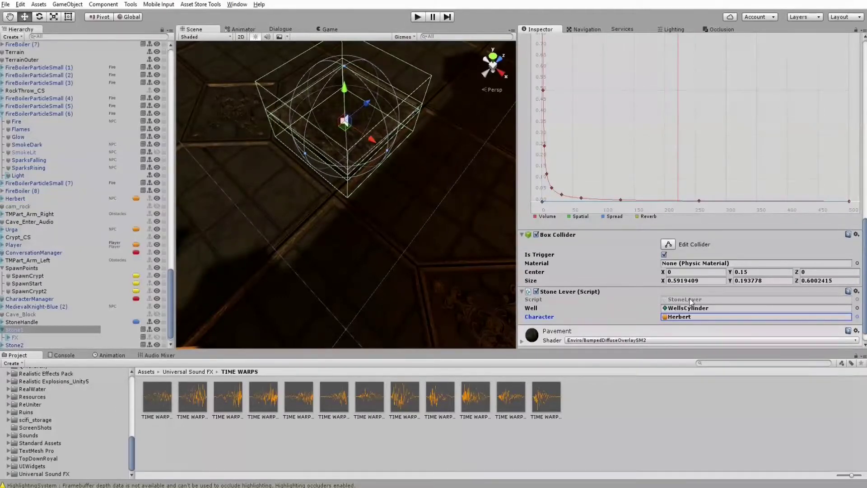
{"action": "double_click", "coordinate": [687, 299]}
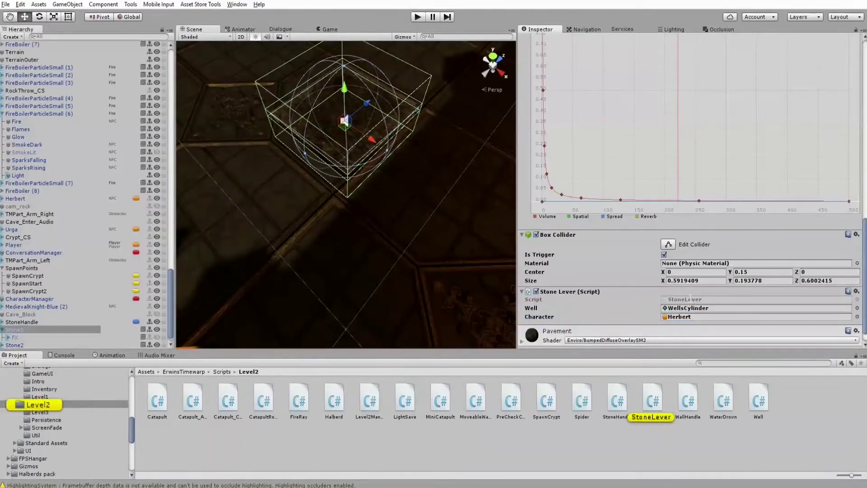
{"action": "scroll", "coordinate": [357, 181], "scroll_direction": "up", "scroll_amount": 8}
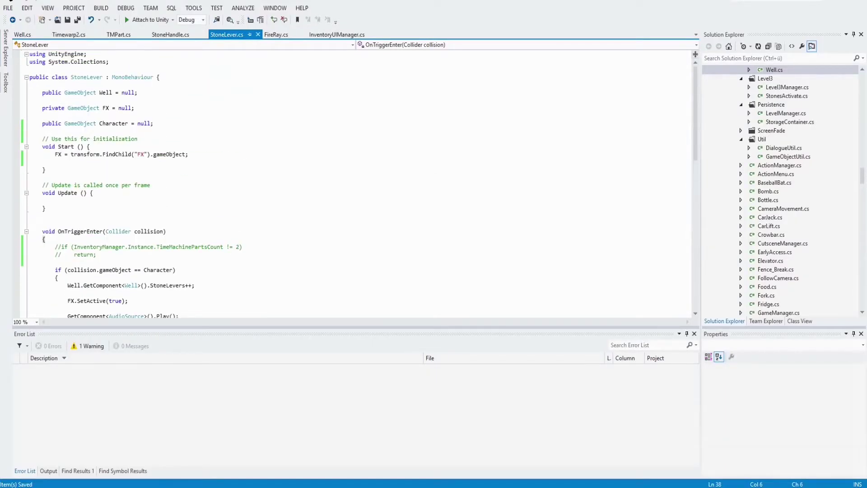
Examine the FX and Character field declarations and the FindChild assignment in the Start method
{"action": "double_click", "coordinate": [106, 108]}
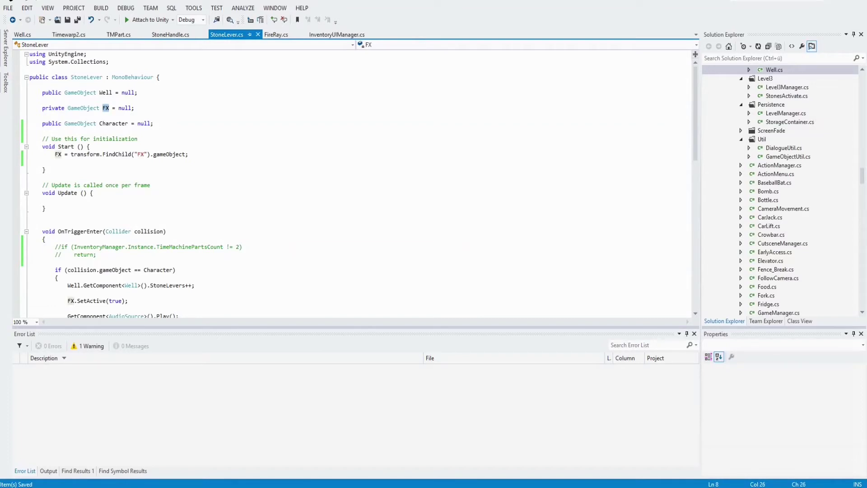
{"action": "double_click", "coordinate": [111, 124]}
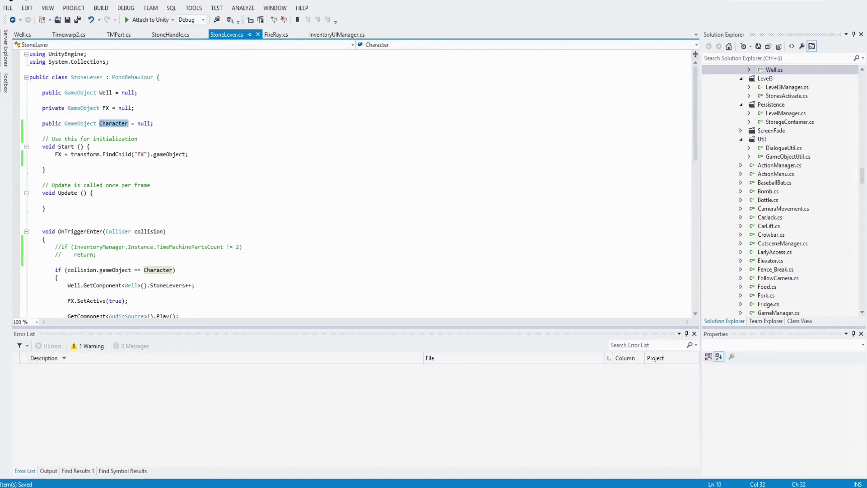
{"action": "left_click_drag", "start_coordinate": [245, 154], "coordinate": [73, 155]}
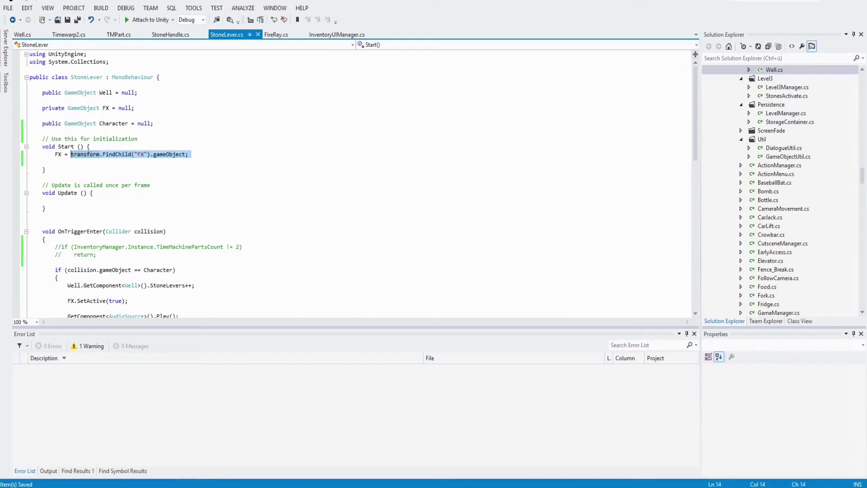
Delete the empty Update method with its comment and the surplus blank lines before OnTriggerEnter
{"action": "scroll", "coordinate": [71, 154], "scroll_direction": "down", "scroll_amount": 2}
{"action": "left_click_drag", "start_coordinate": [46, 162], "coordinate": [29, 139]}
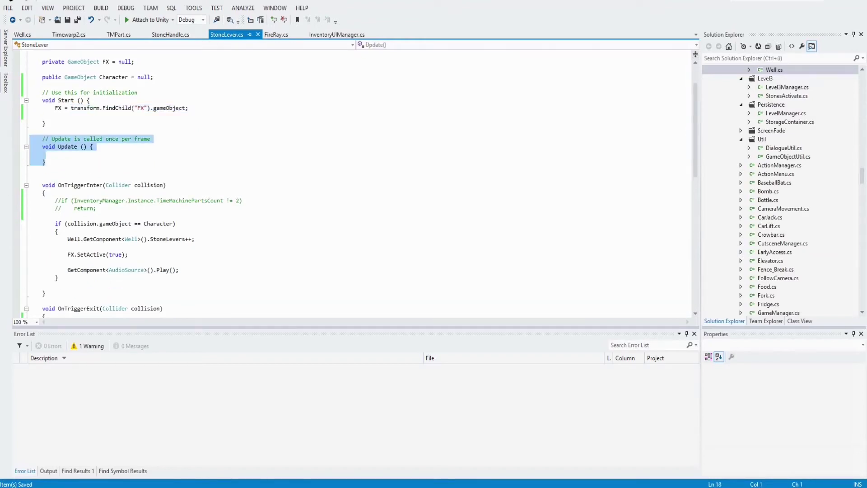
{"action": "key", "text": "Delete"}
{"action": "key", "text": "Delete"}
{"action": "key", "text": "Delete"}
{"action": "key", "text": "BackSpace"}
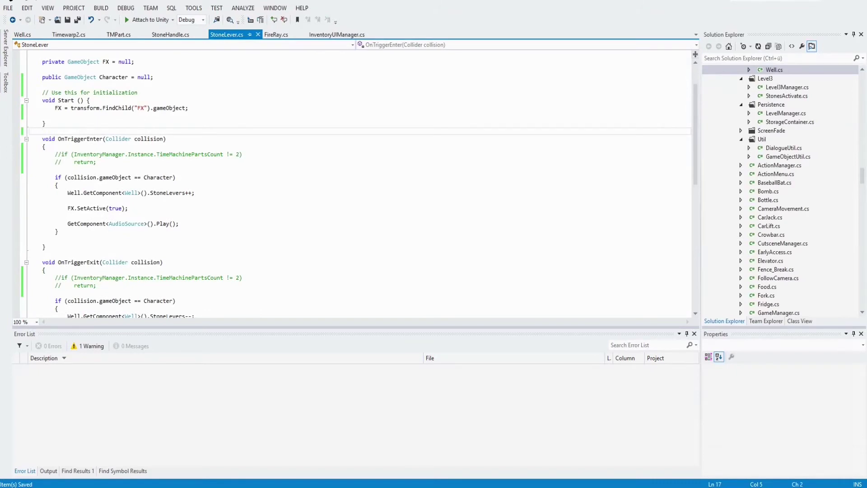
Examine the OnTriggerEnter method: its collision check against Character, the FX.SetActive(true) call and the AudioSource Play call
{"action": "double_click", "coordinate": [92, 139]}
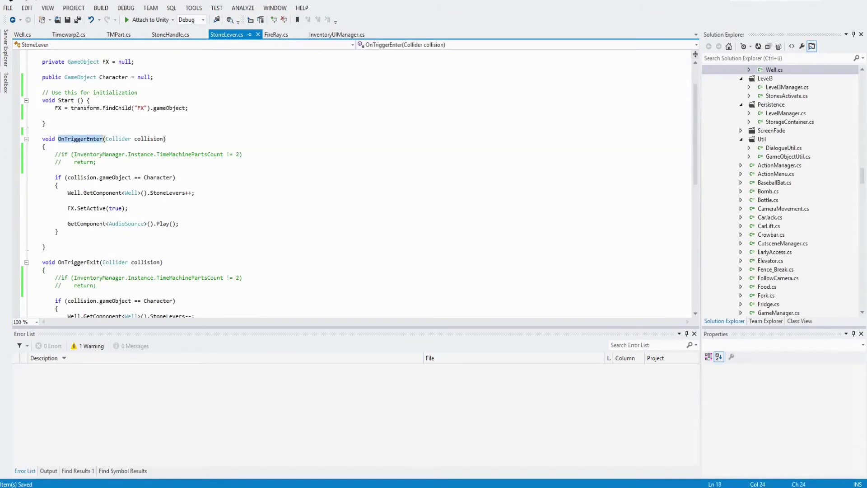
{"action": "double_click", "coordinate": [113, 177]}
{"action": "left_click_drag", "start_coordinate": [113, 177], "coordinate": [56, 169]}
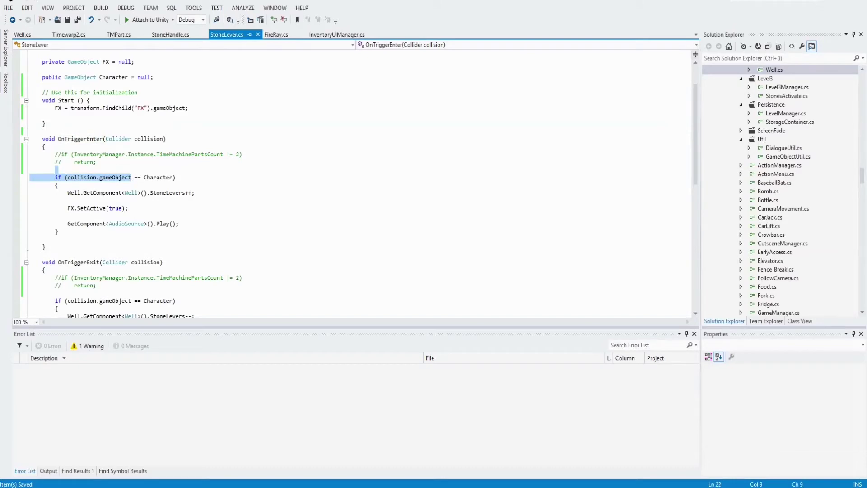
{"action": "double_click", "coordinate": [158, 177]}
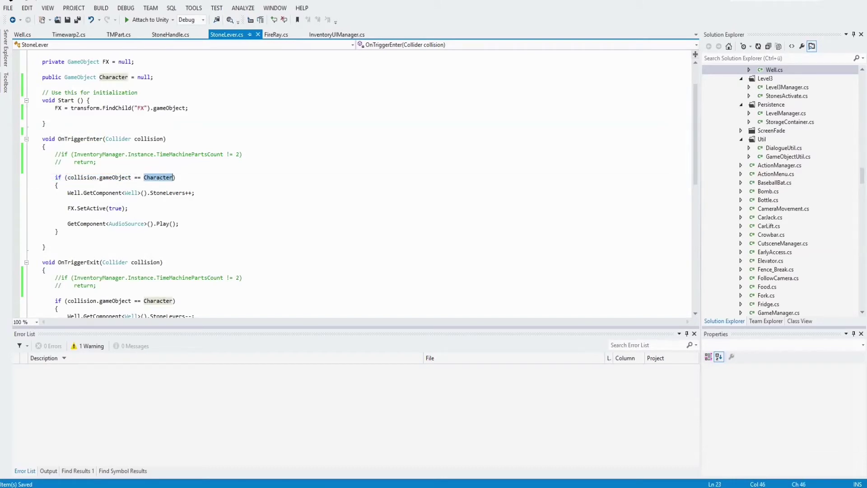
{"action": "left_click_drag", "start_coordinate": [128, 209], "coordinate": [64, 209]}
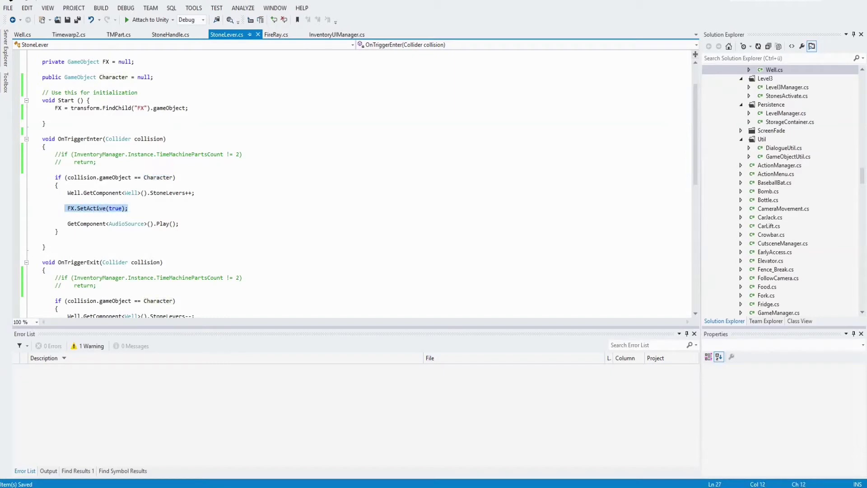
{"action": "left_click_drag", "start_coordinate": [179, 224], "coordinate": [68, 224]}
Examine the OnTriggerExit method, including its FX.SetActive(false) call and the AudioSource Stop call
{"action": "scroll", "coordinate": [68, 224], "scroll_direction": "down", "scroll_amount": 1}
{"action": "double_click", "coordinate": [79, 239]}
{"action": "scroll", "coordinate": [33, 130], "scroll_direction": "down", "scroll_amount": 2}
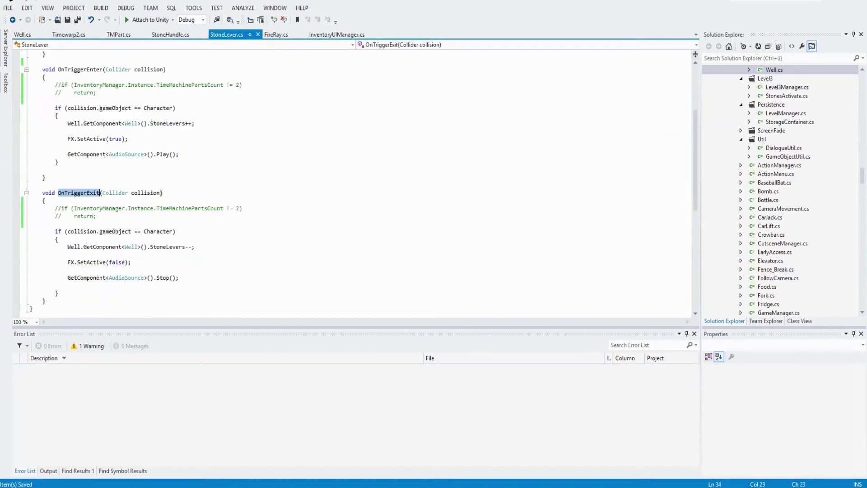
{"action": "left_click_drag", "start_coordinate": [131, 262], "coordinate": [67, 262]}
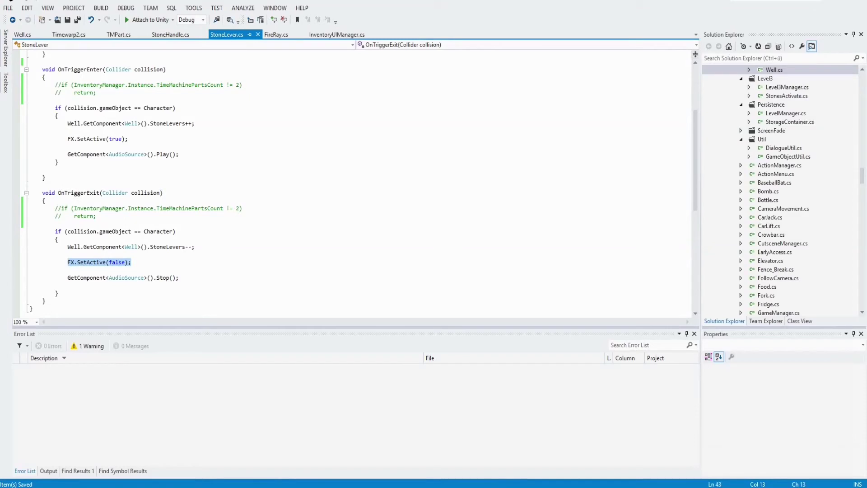
{"action": "left_click_drag", "start_coordinate": [178, 277], "coordinate": [65, 277]}
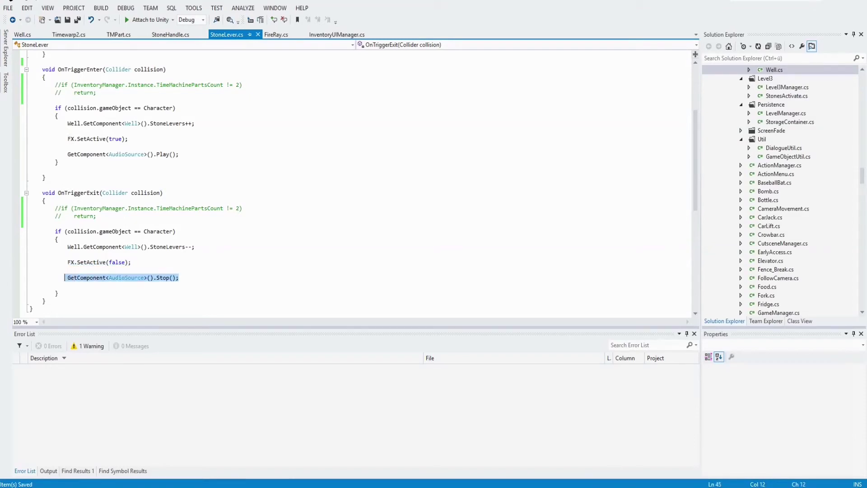
Switch back to the Unity editor and run the scene in play mode
{"action": "key", "text": "alt+Tab"}
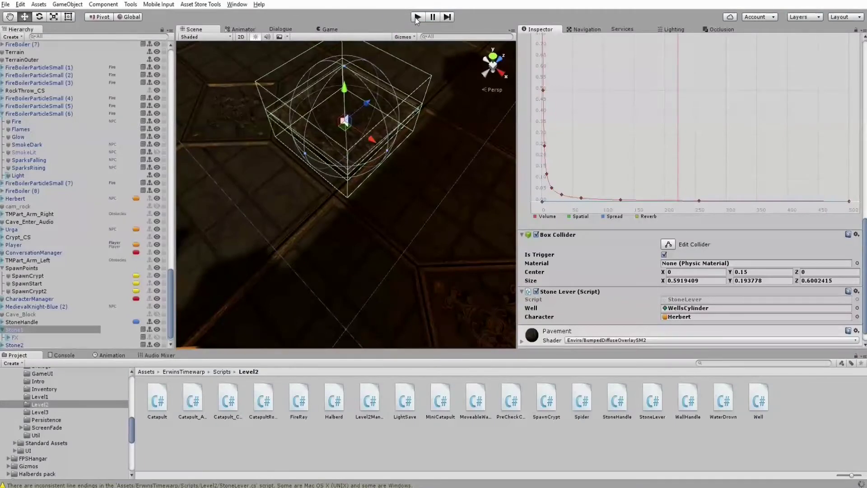
{"action": "left_click", "coordinate": [416, 17]}
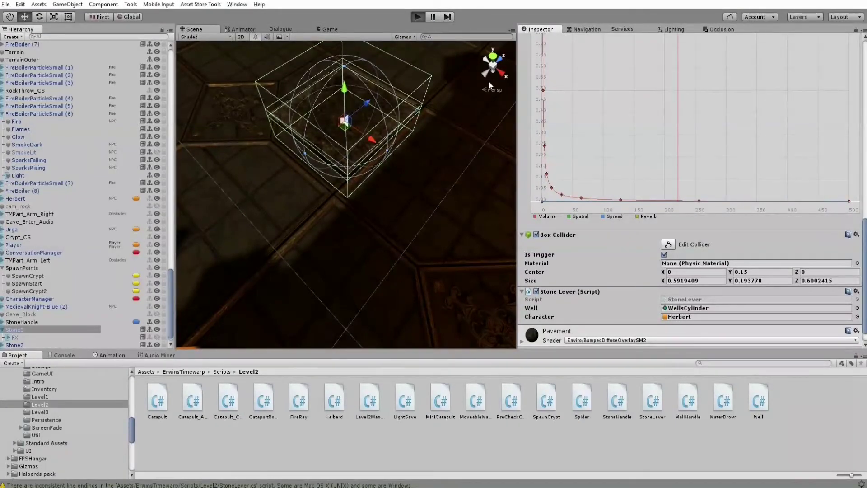